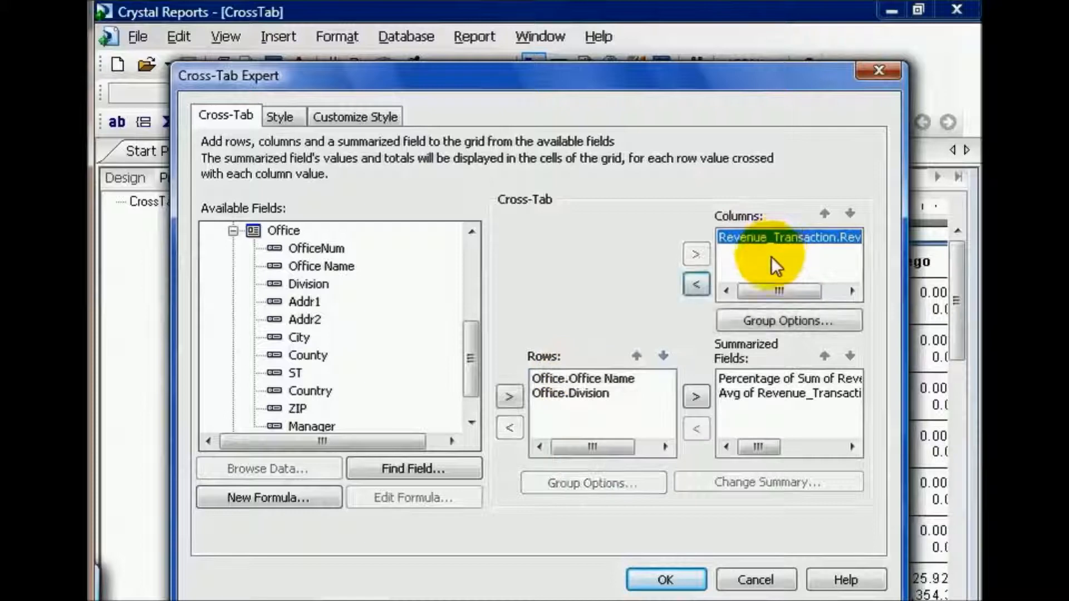
# Add Revenue_Transaction.Rev Date as a second cross-tab column field and group it for each month
pyautogui.moveTo(470, 345); pyautogui.dragTo(471, 254)
pyautogui.moveTo(356, 267); pyautogui.dragTo(788, 245)
pyautogui.click(791, 256)
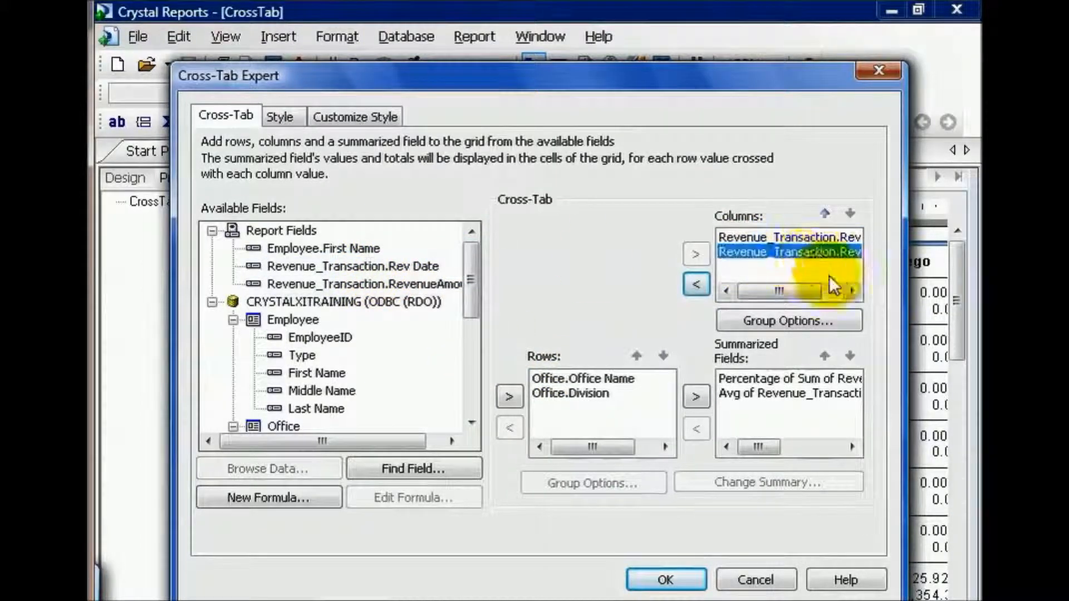
pyautogui.click(823, 328)
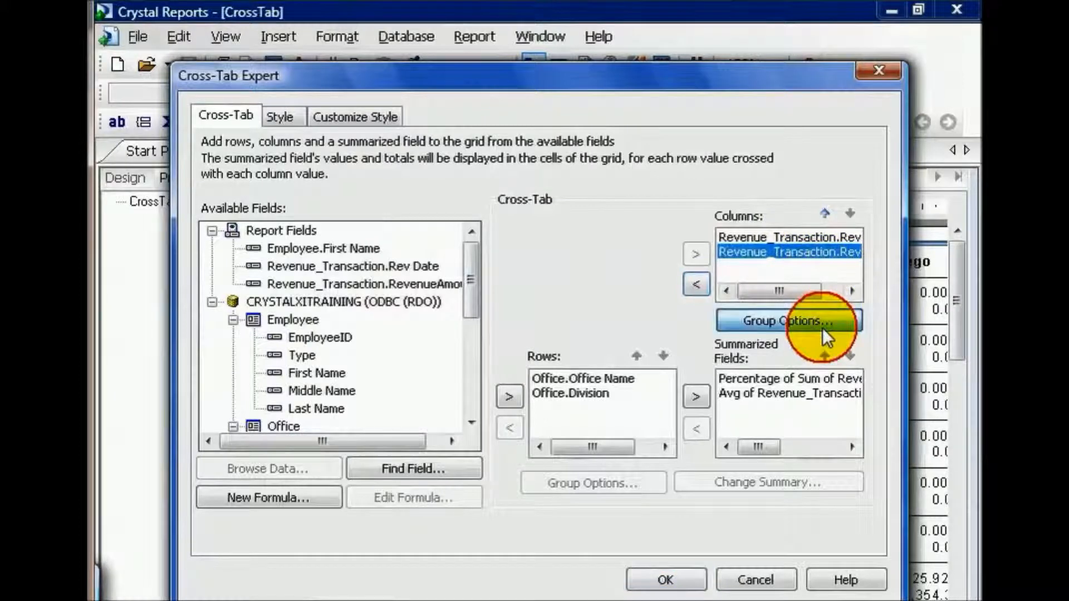
pyautogui.click(679, 402)
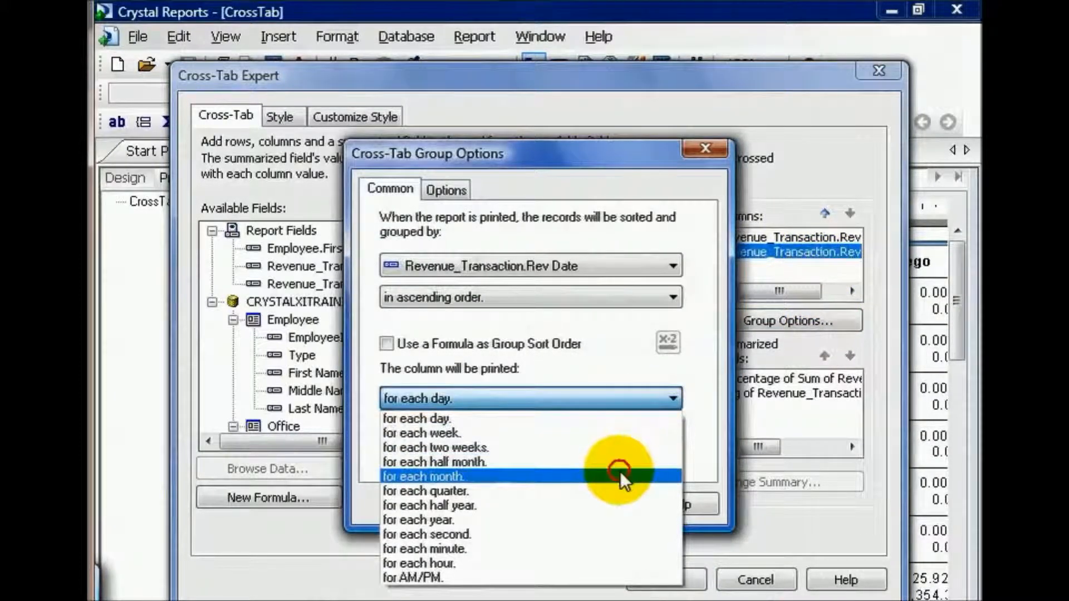
pyautogui.click(622, 477)
pyautogui.click(517, 502)
# Check the sort order and date interval of the first Rev Date column's grouping
pyautogui.click(774, 238)
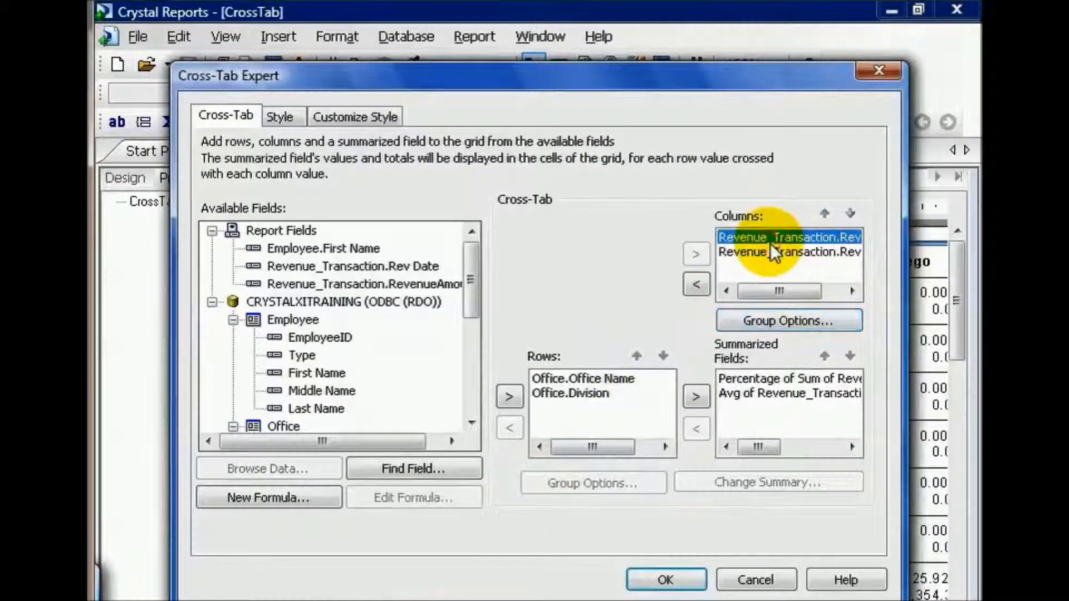
pyautogui.click(794, 321)
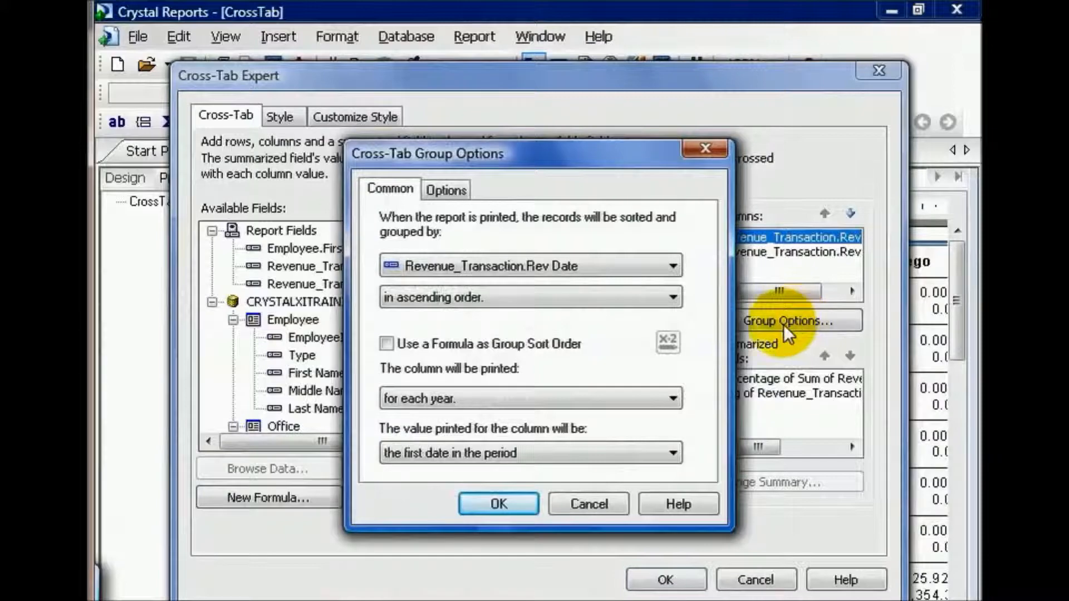
pyautogui.click(508, 502)
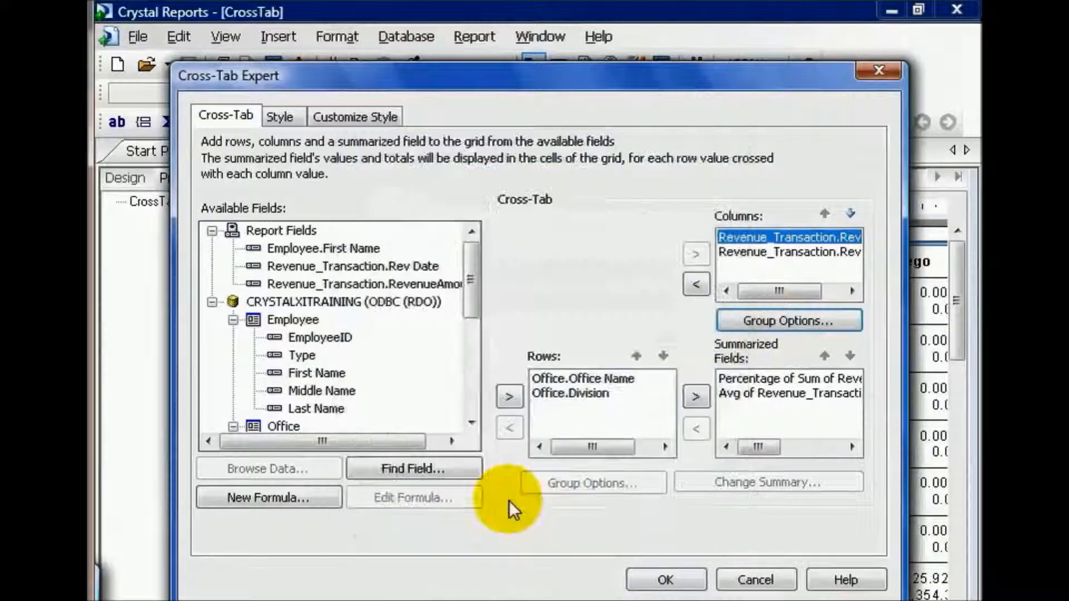
# Show labels for the cross-tab's summarized fields, also reviewing the row group options and the Rev Date columns' formula aliases
pyautogui.click(362, 116)
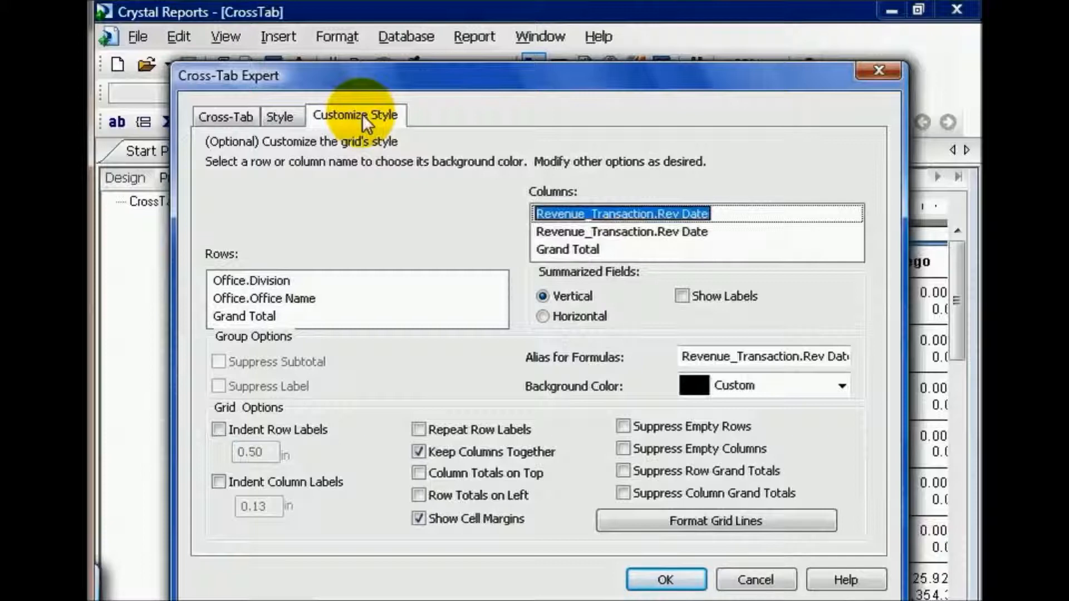
pyautogui.click(683, 296)
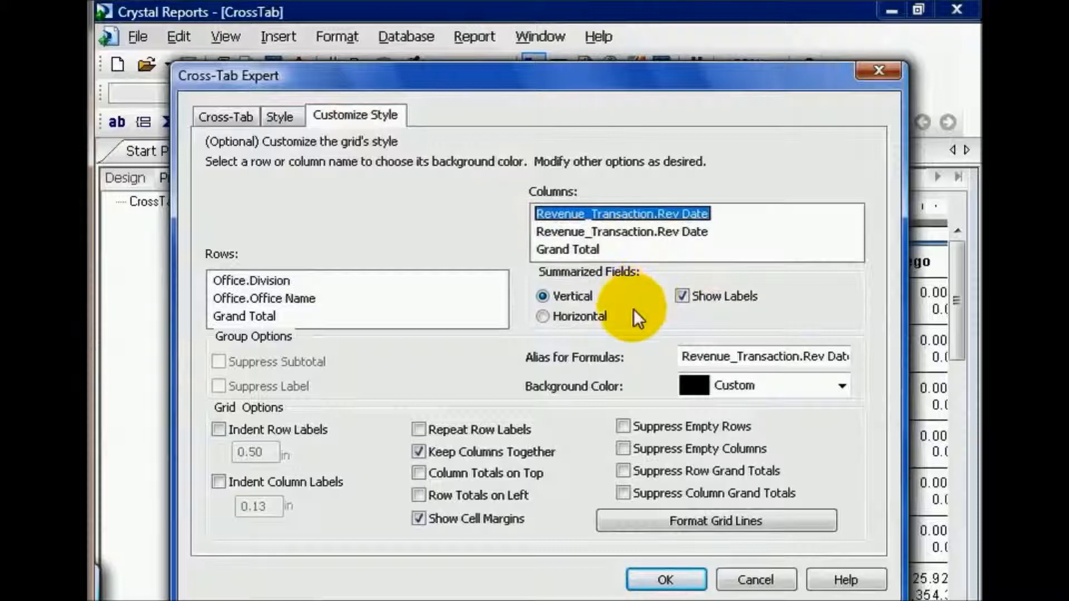
pyautogui.click(256, 285)
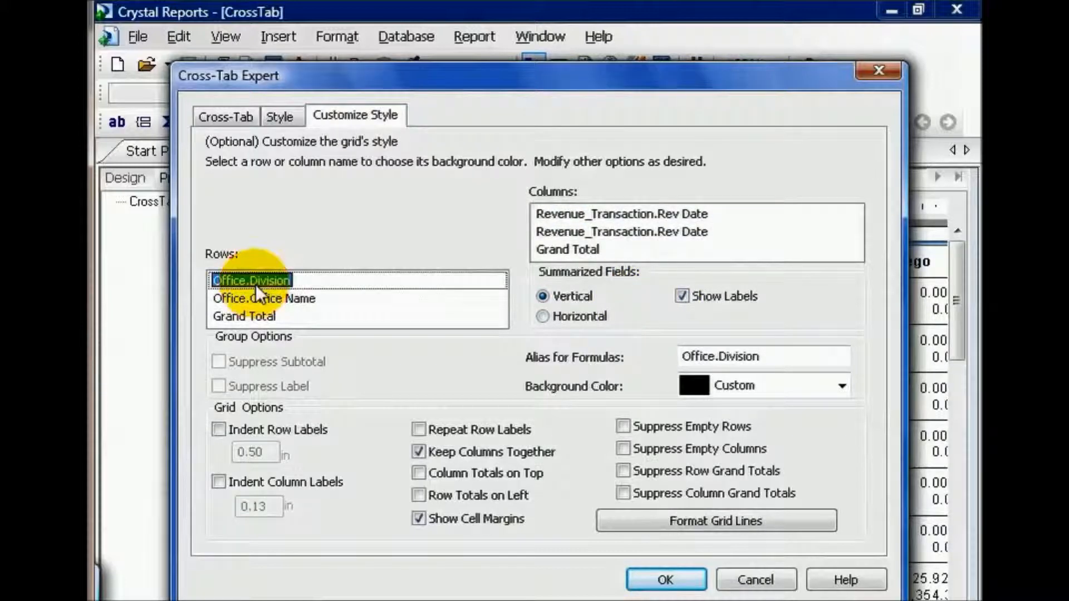
pyautogui.click(261, 297)
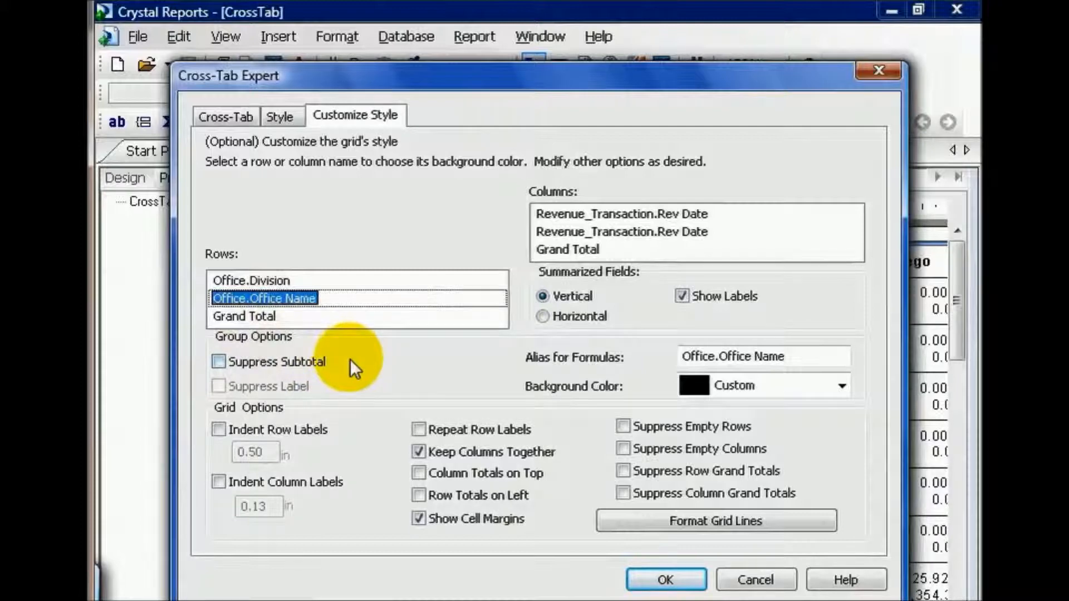
pyautogui.click(606, 230)
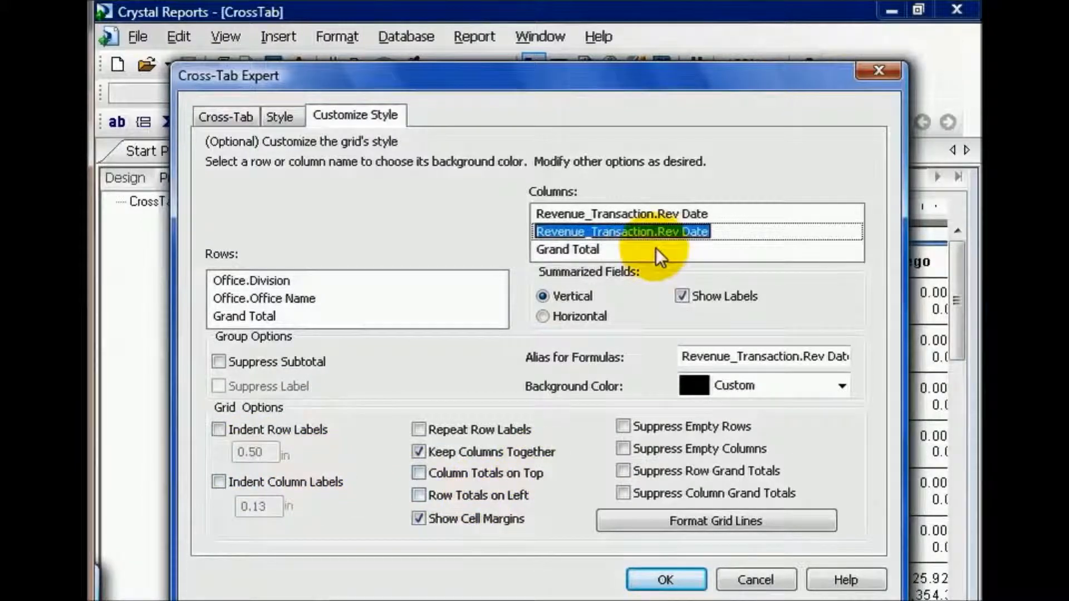
pyautogui.click(632, 212)
pyautogui.moveTo(678, 352); pyautogui.dragTo(864, 344)
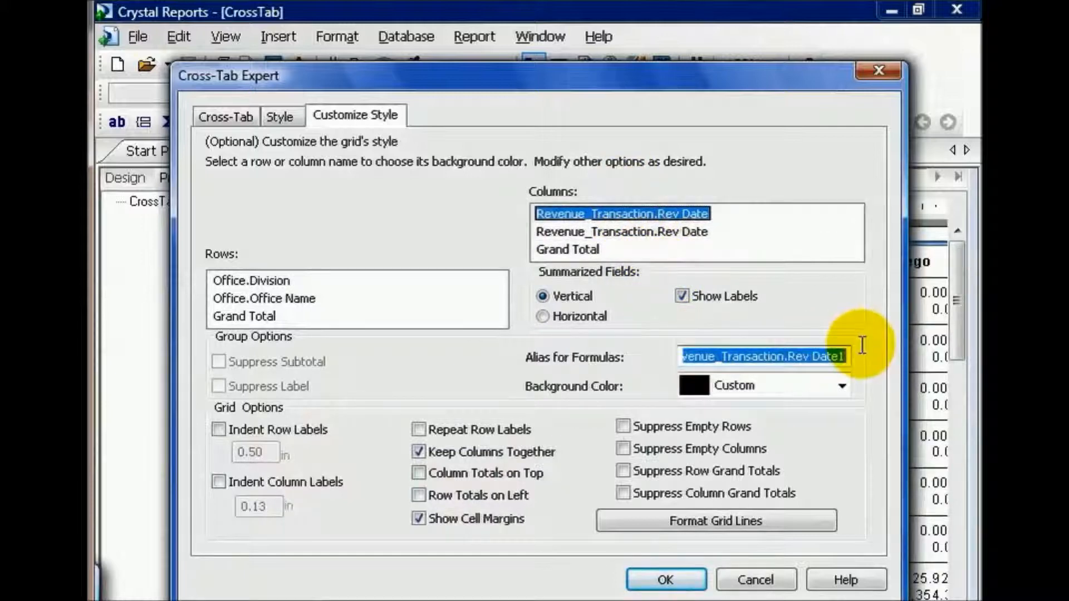
pyautogui.click(683, 231)
pyautogui.click(681, 583)
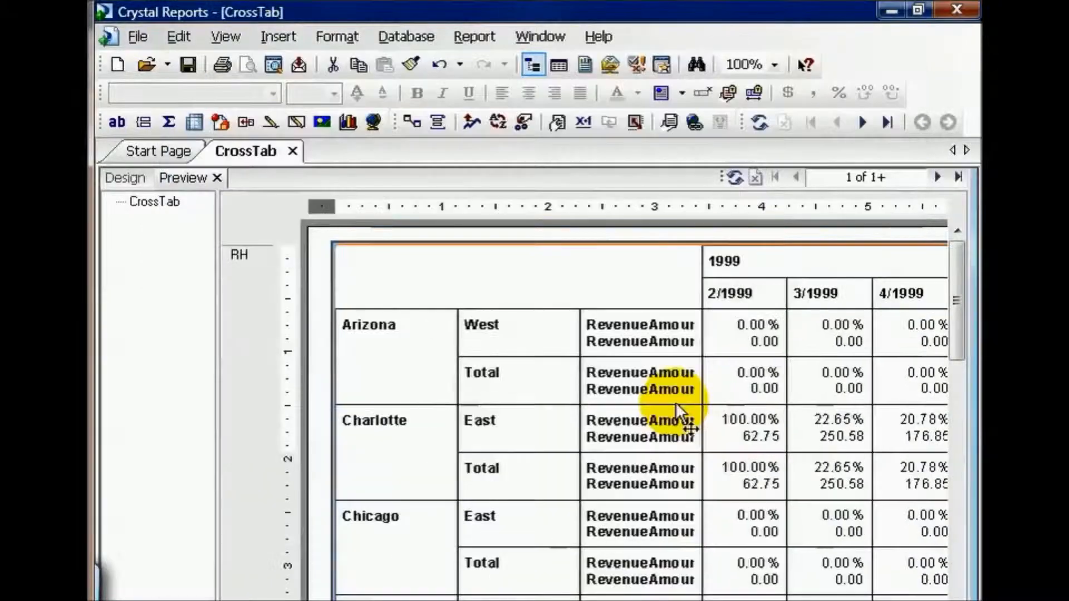
# Widen the summary label column and rename the first label in the Arizona West row to Pct Of Revenue
pyautogui.click(647, 327)
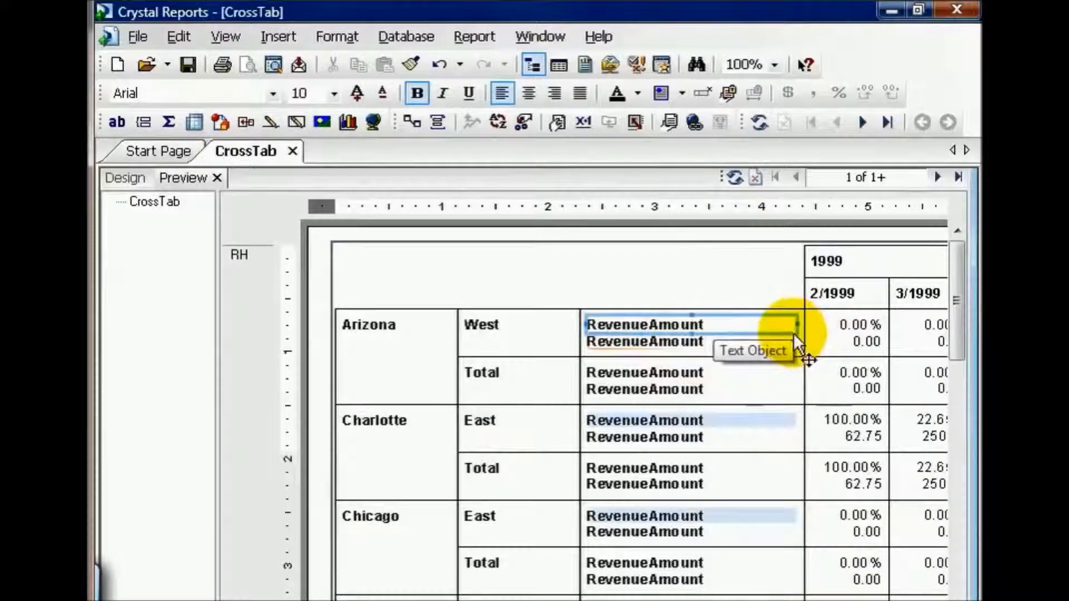
pyautogui.doubleClick(660, 324)
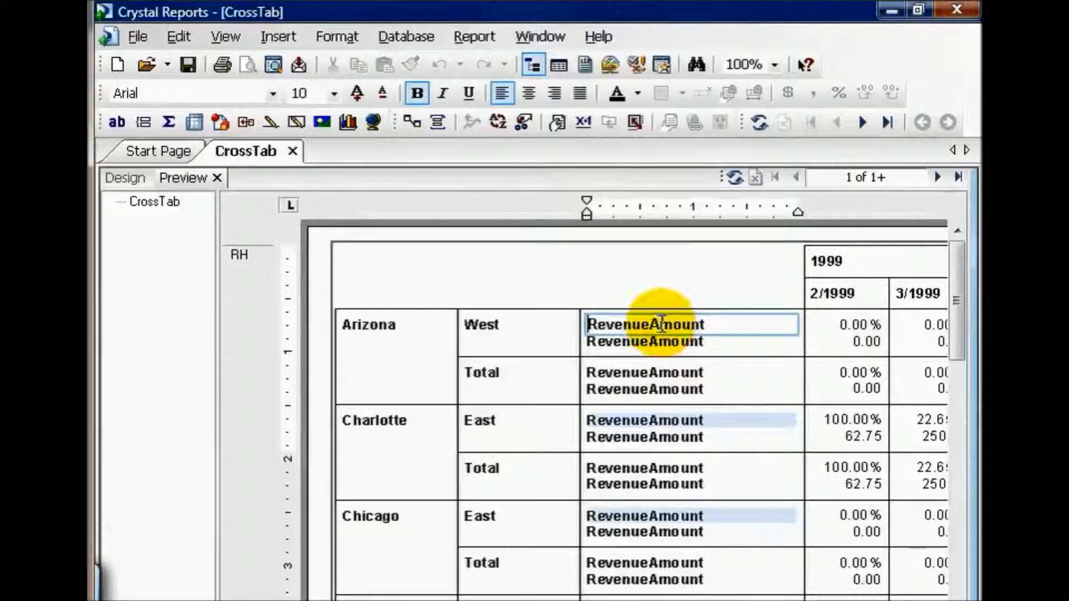
pyautogui.write('Pc')
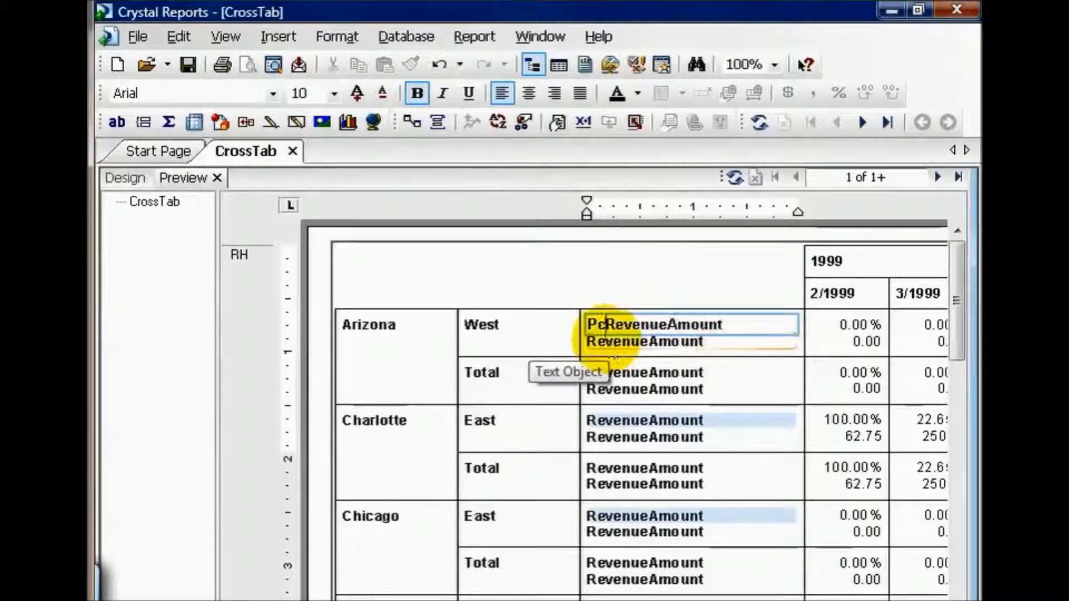
pyautogui.write('t')
pyautogui.press('Delete')
pyautogui.press('Delete')
pyautogui.press('Delete')
pyautogui.press('Delete')
pyautogui.press('Delete')
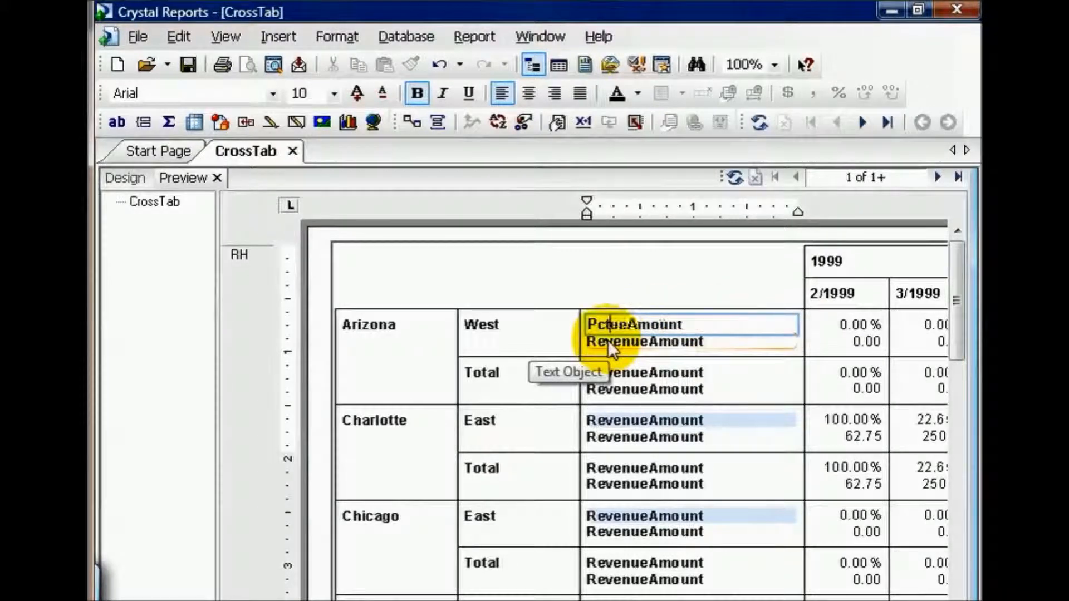
pyautogui.press('Delete')
pyautogui.press('Delete')
pyautogui.press('Delete')
pyautogui.press('Delete')
pyautogui.press('Delete')
pyautogui.press('Delete')
pyautogui.press('Delete')
pyautogui.press('Delete')
pyautogui.write('Of Revenue')
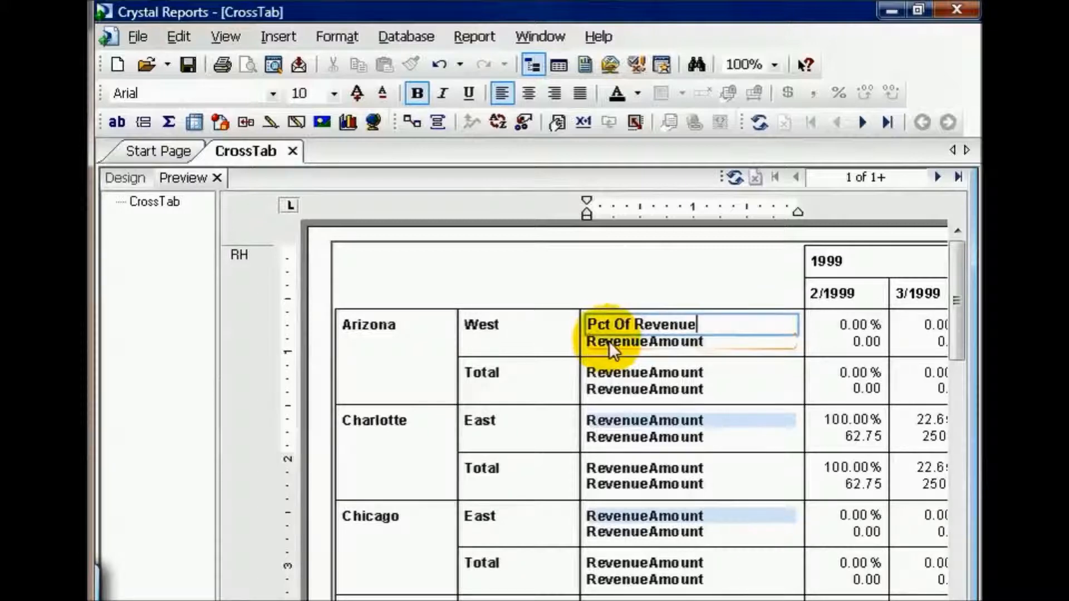
pyautogui.press('Escape')
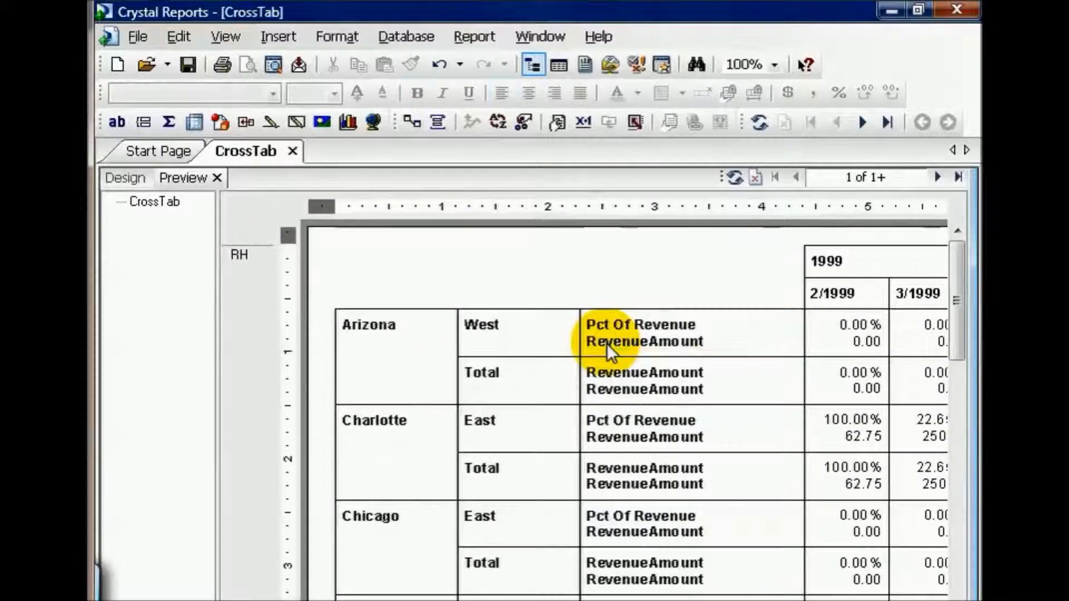
# Shorten the second summary label in the Arizona West row to RevAmount
pyautogui.doubleClick(607, 343)
pyautogui.moveTo(607, 343); pyautogui.dragTo(643, 341)
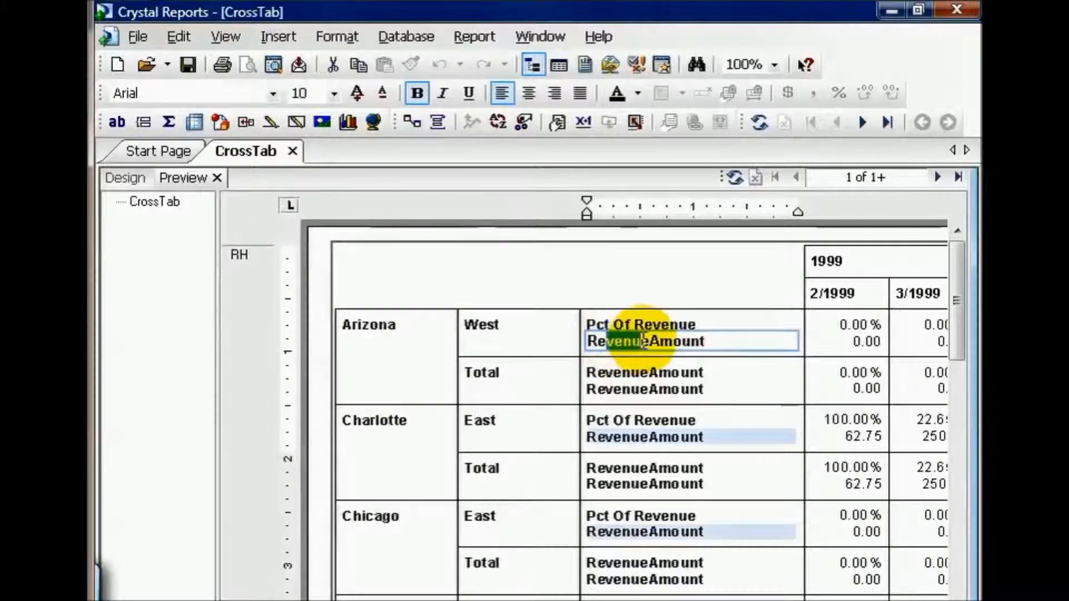
pyautogui.press('Delete')
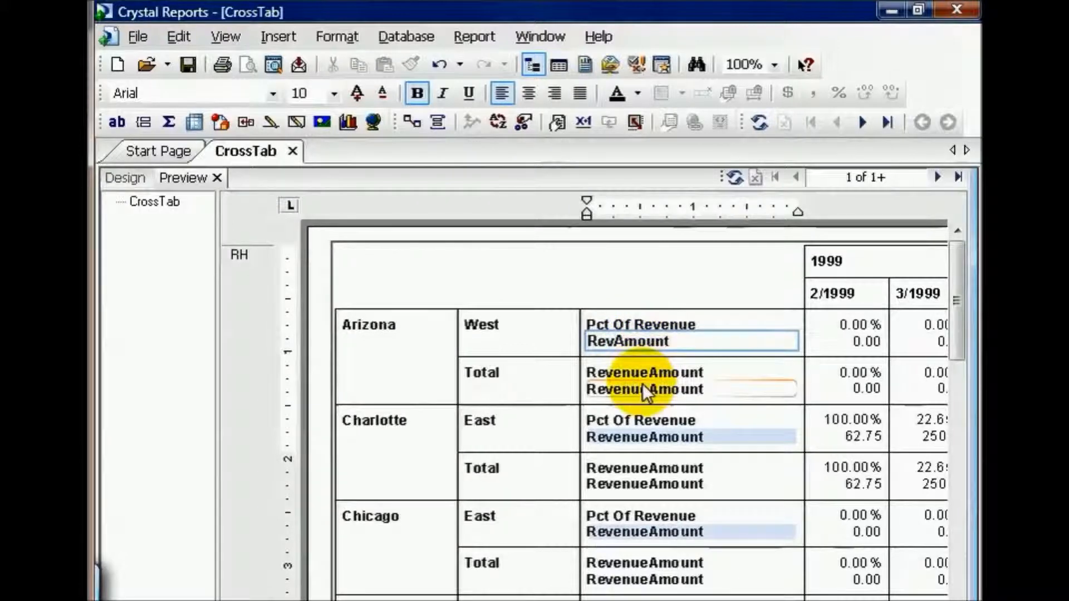
pyautogui.press('Escape')
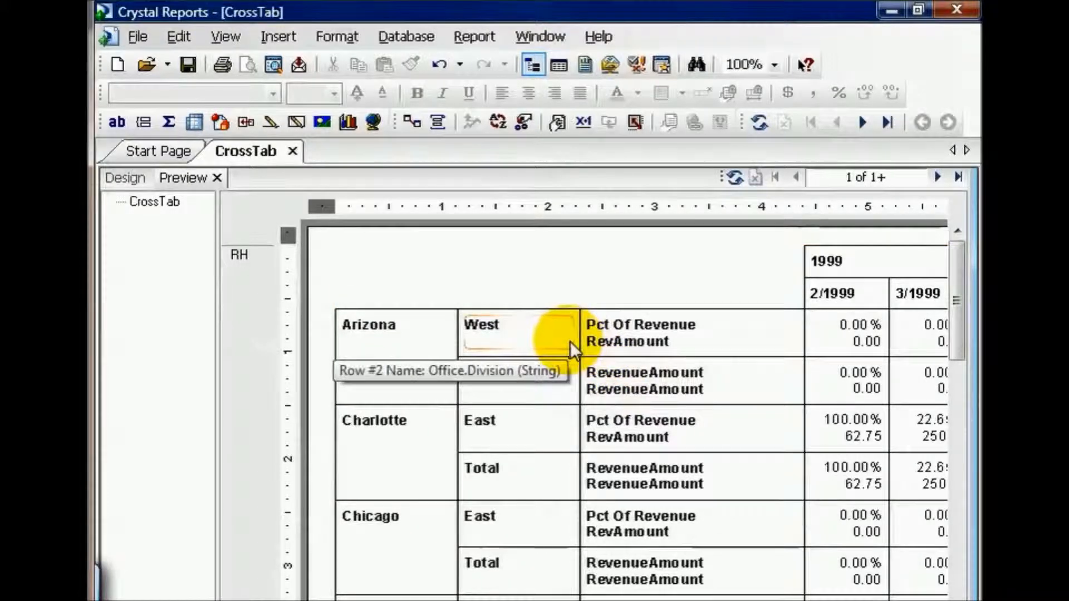
# Suppress the subtotal for the Office.Office Name row group in the cross-tab
pyautogui.click(489, 276)
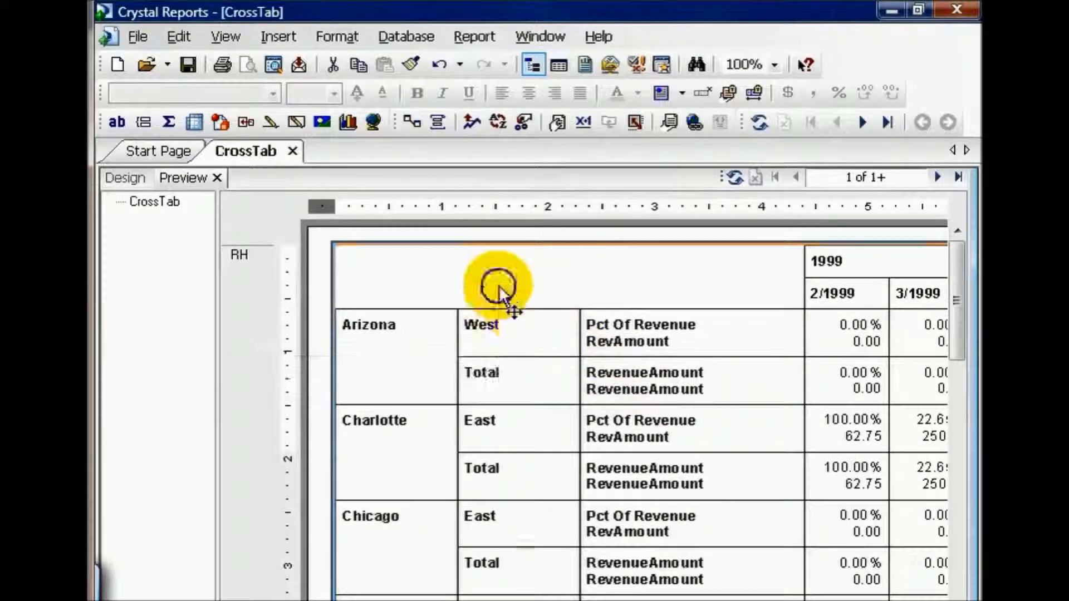
pyautogui.rightClick(498, 287)
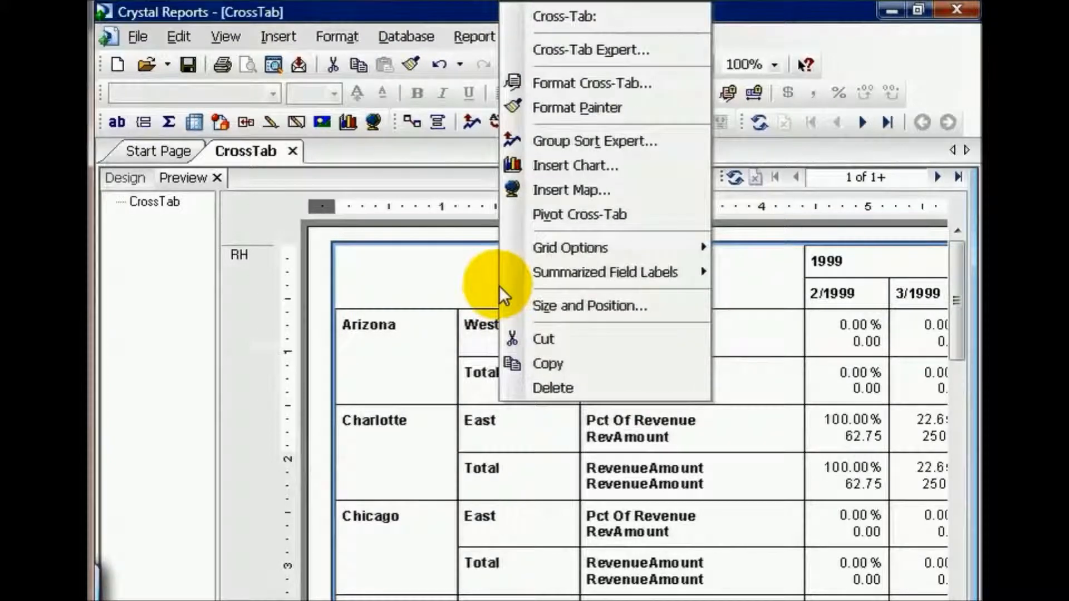
pyautogui.click(556, 56)
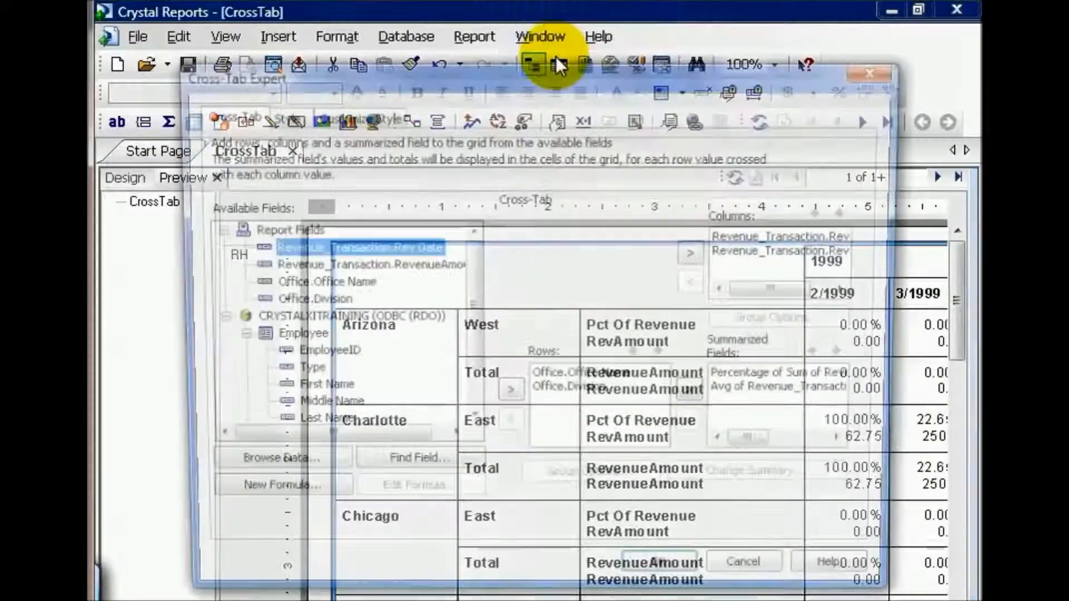
pyautogui.click(378, 112)
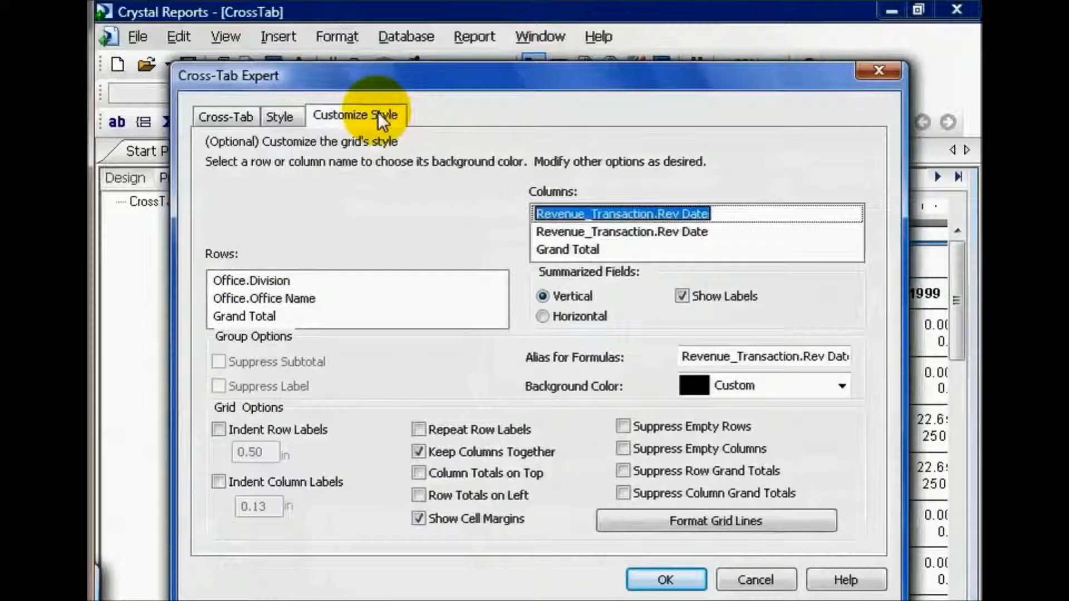
pyautogui.click(309, 296)
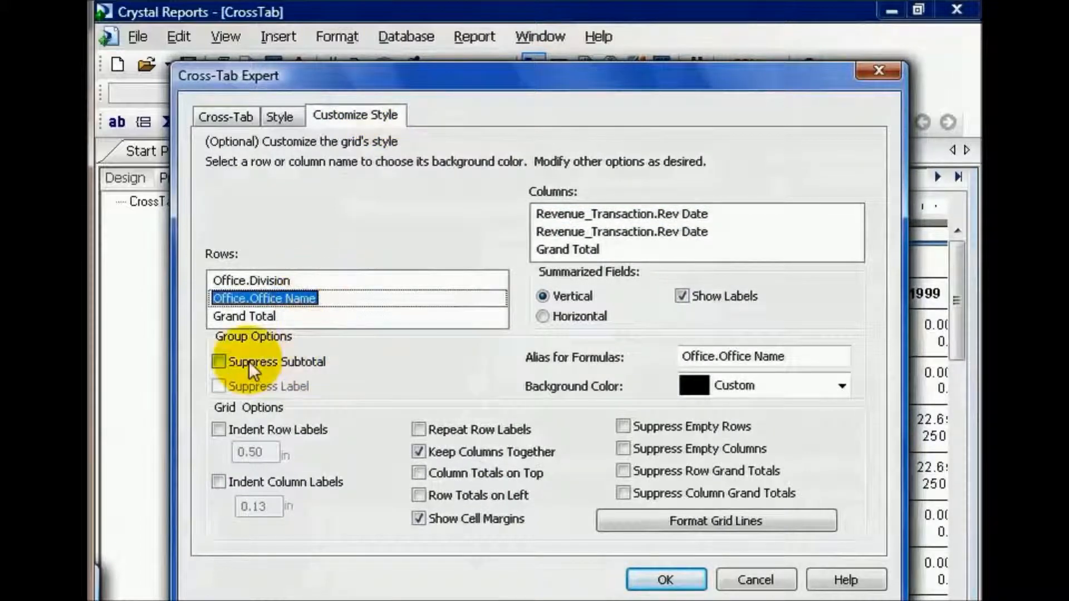
pyautogui.click(221, 361)
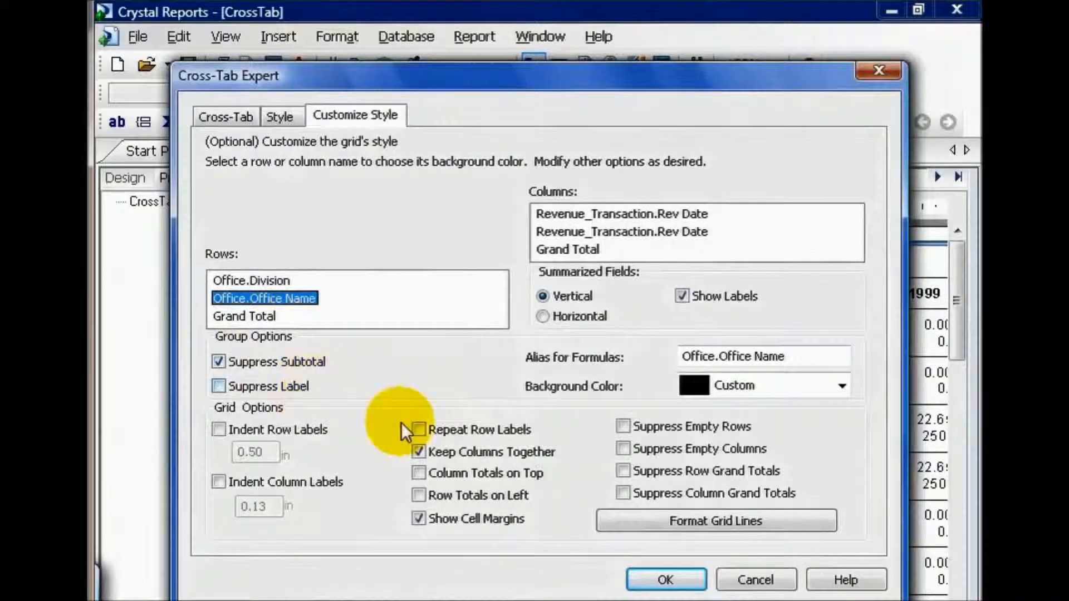
pyautogui.click(664, 579)
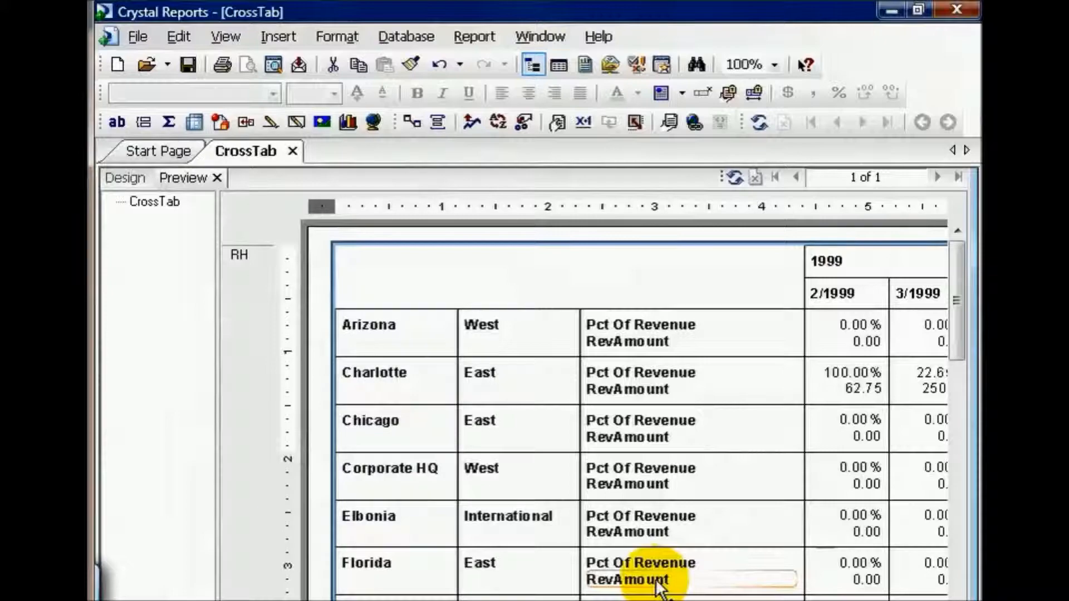
# Place the cross-tab's column totals on top and its row totals on the left
pyautogui.moveTo(340, 600); pyautogui.dragTo(374, 600)
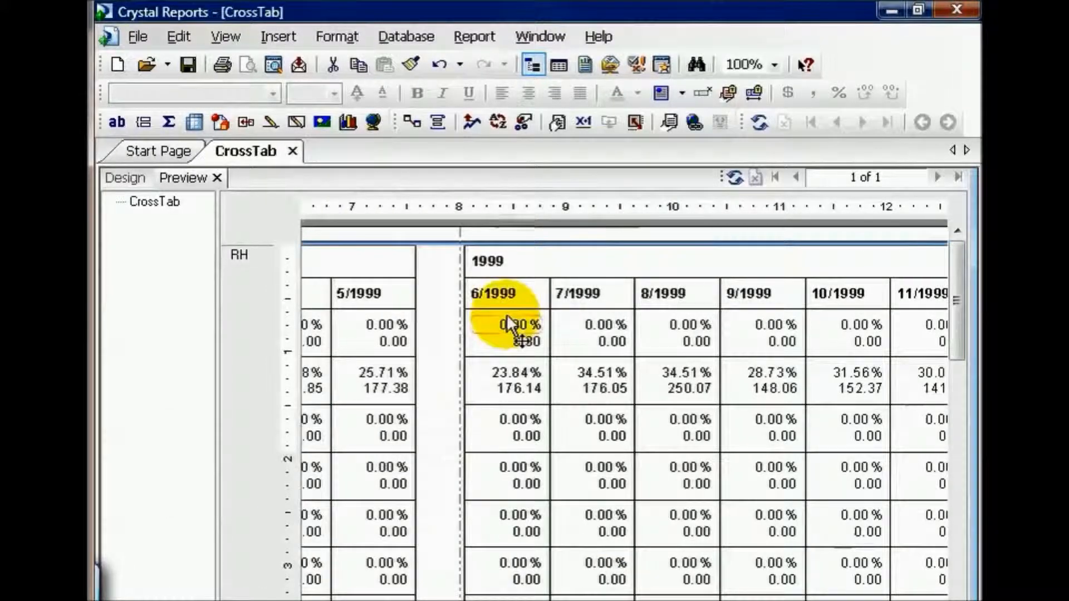
pyautogui.moveTo(374, 600); pyautogui.dragTo(340, 600)
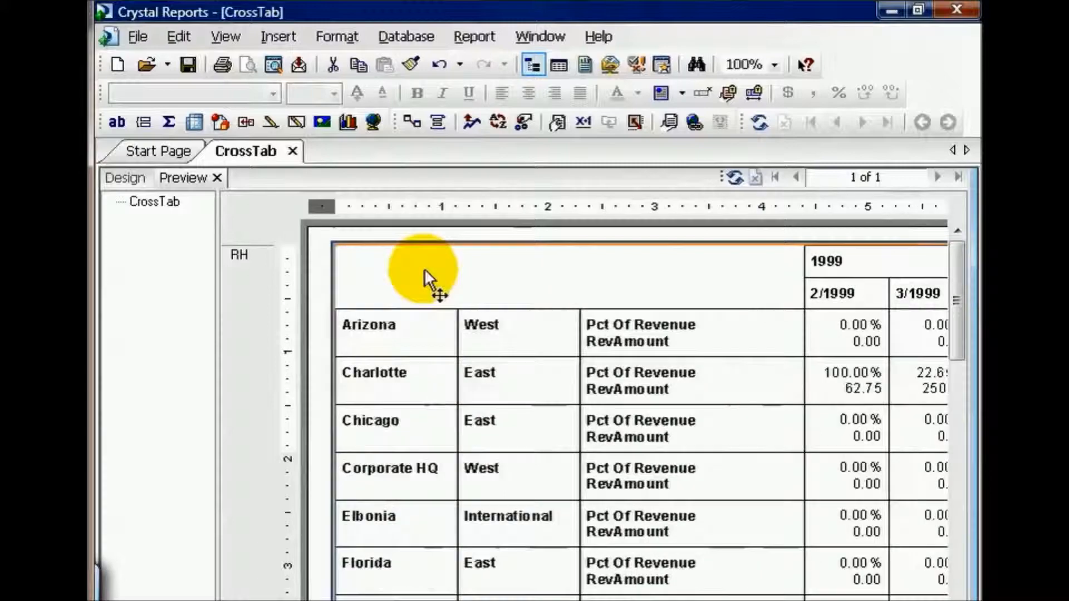
pyautogui.rightClick(424, 268)
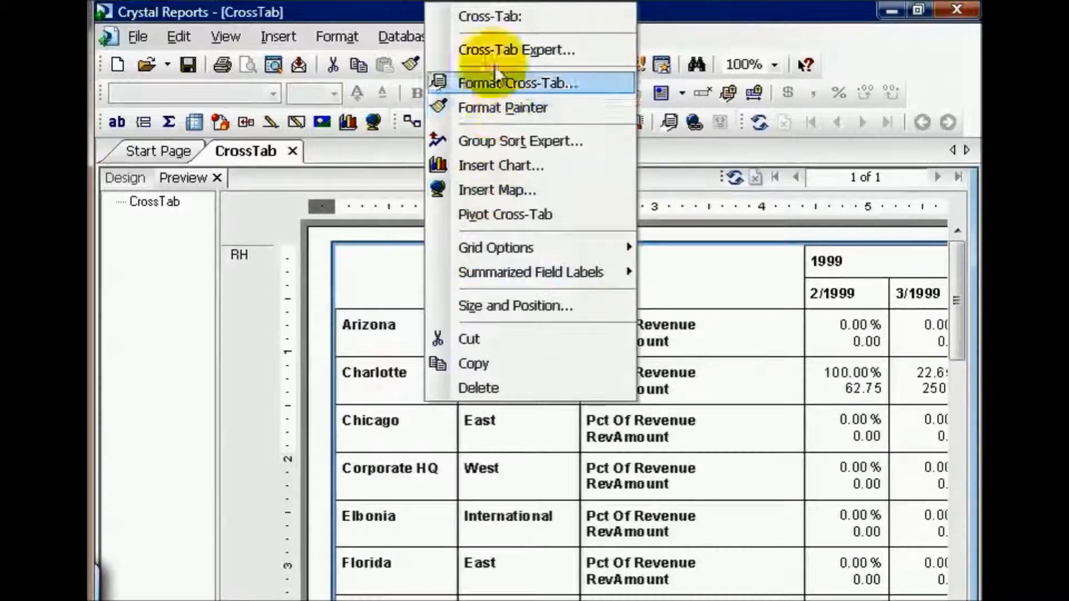
pyautogui.click(491, 48)
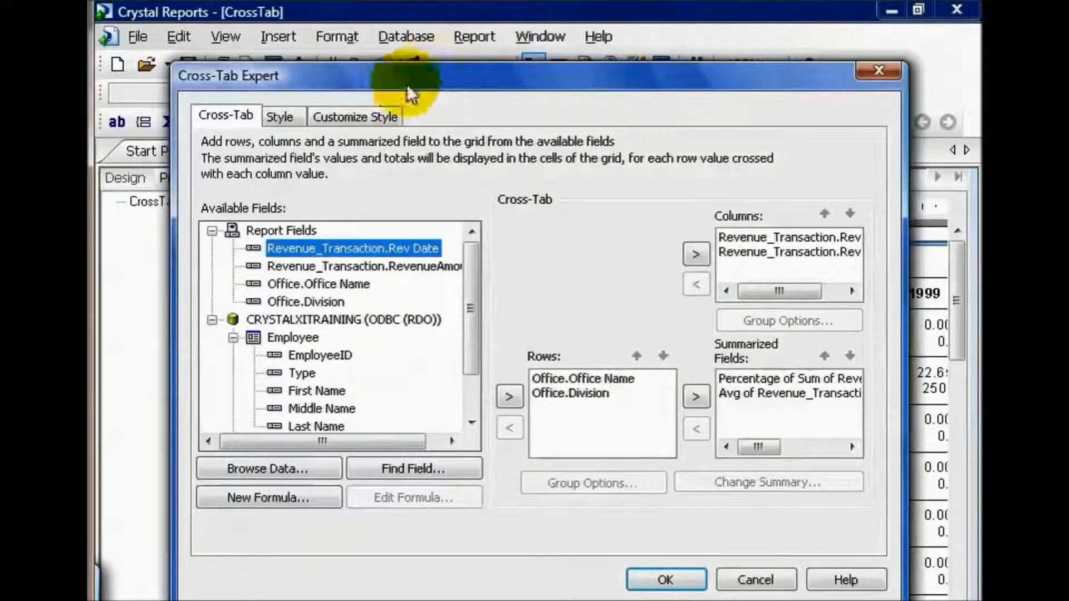
pyautogui.click(370, 120)
pyautogui.click(419, 473)
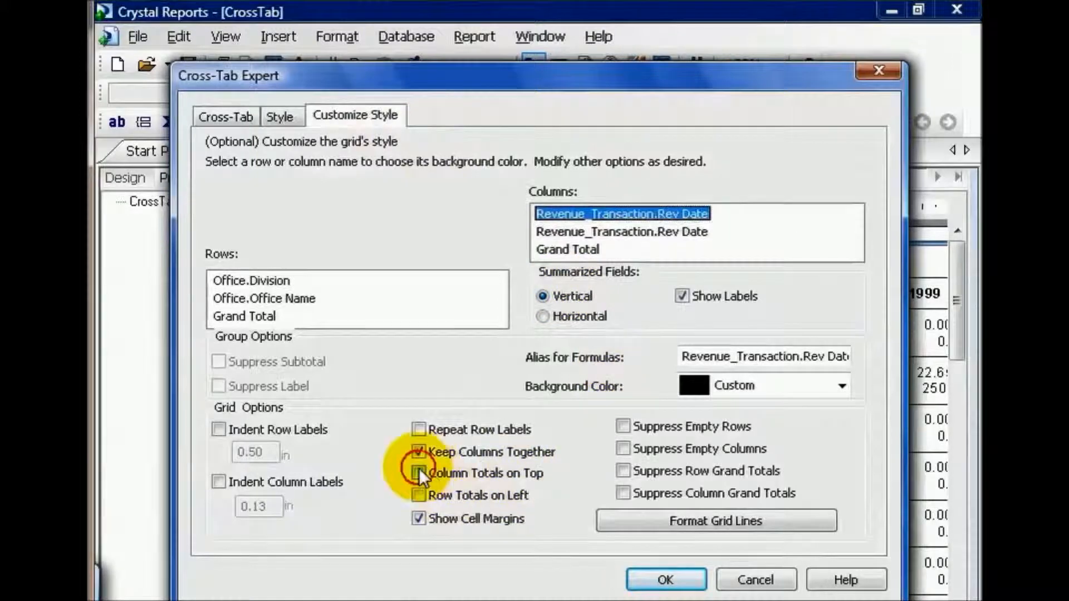
pyautogui.click(419, 494)
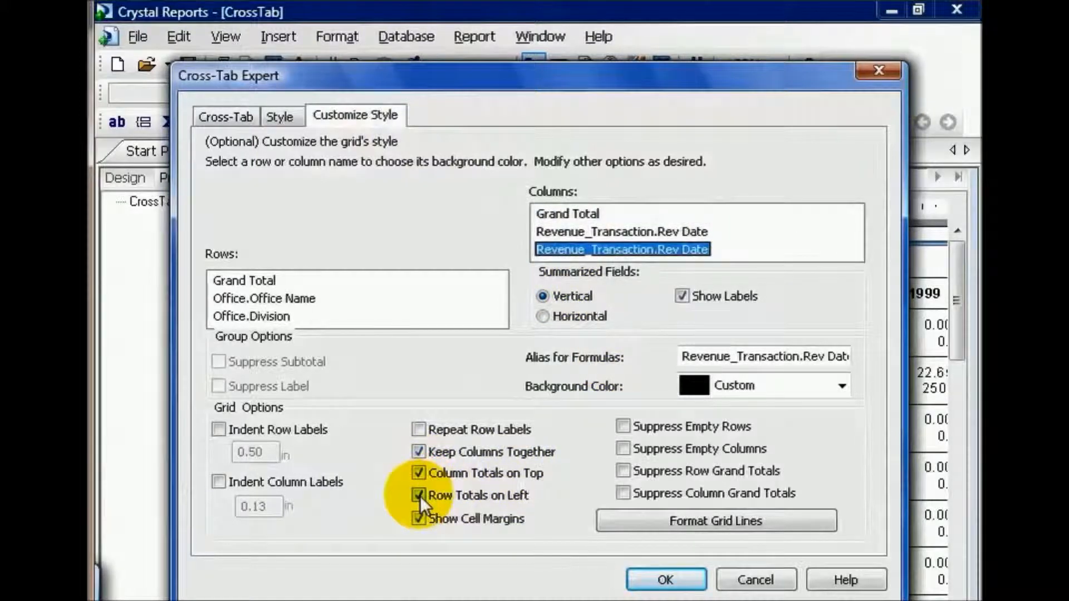
pyautogui.click(654, 576)
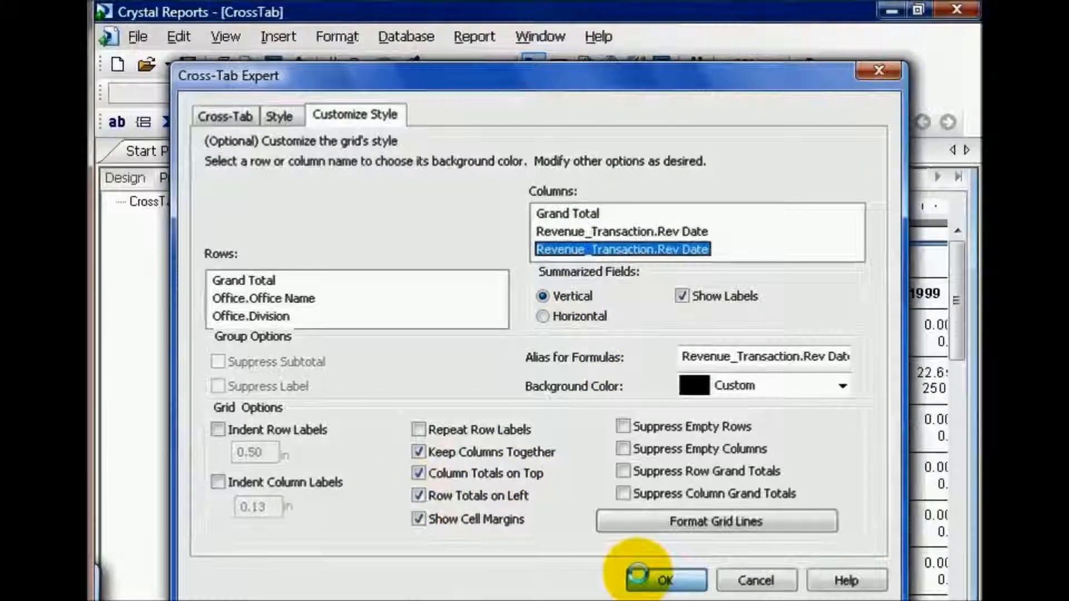
# Suppress the subtotal for the yearly Revenue_Transaction.Rev Date column group in the cross-tab
pyautogui.moveTo(344, 600); pyautogui.dragTo(358, 600)
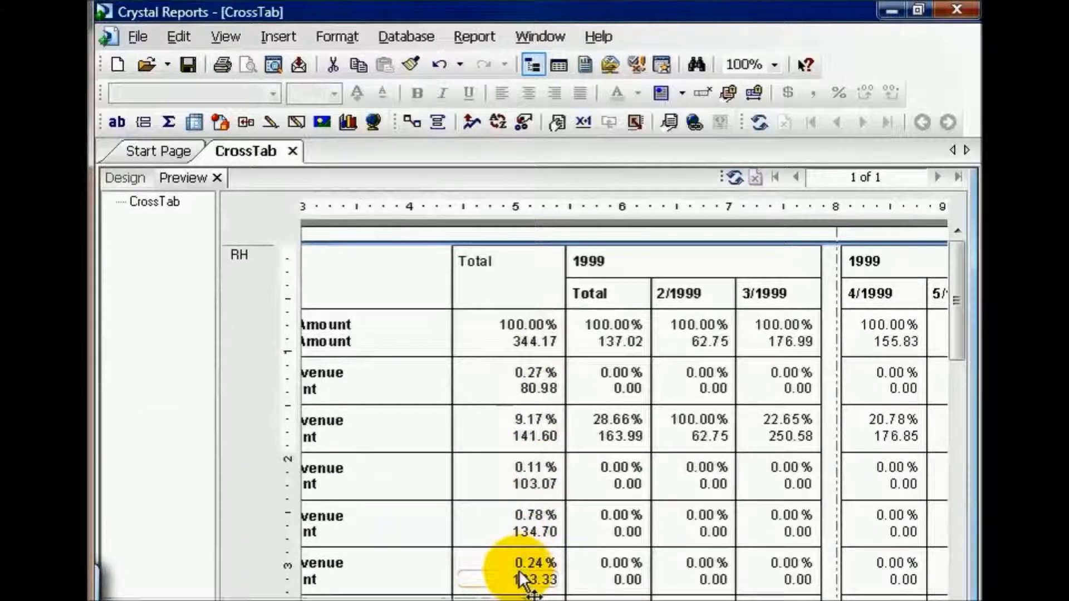
pyautogui.moveTo(365, 600); pyautogui.dragTo(334, 600)
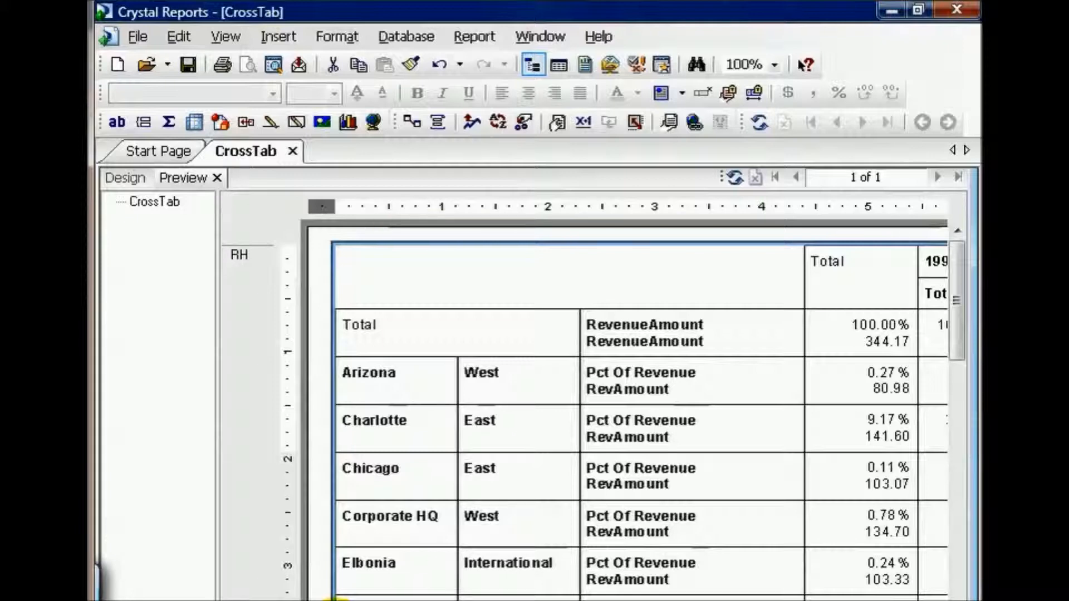
pyautogui.moveTo(334, 600); pyautogui.dragTo(353, 600)
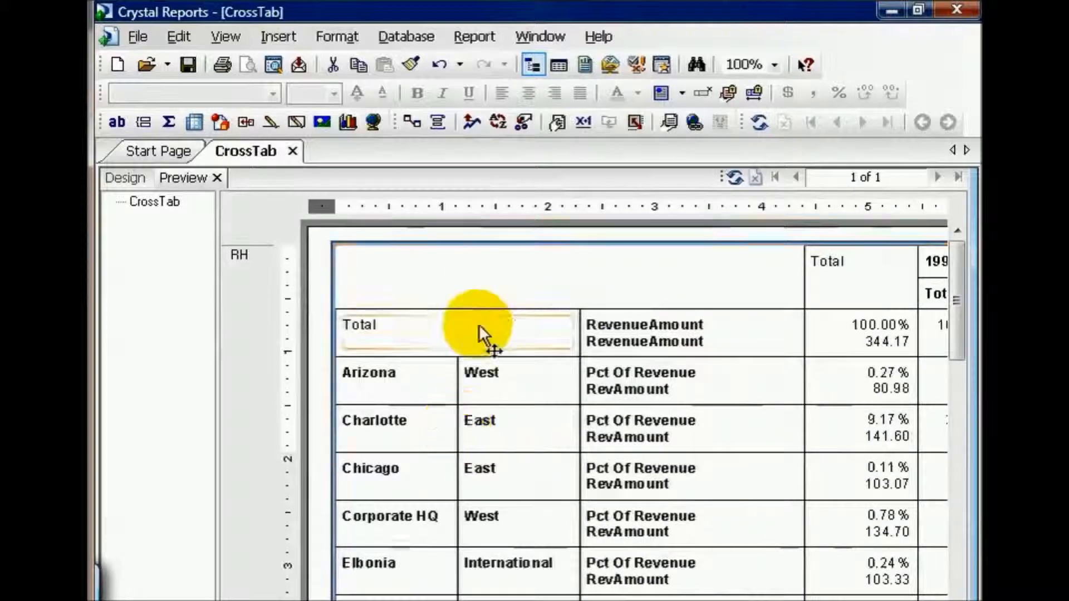
pyautogui.rightClick(468, 295)
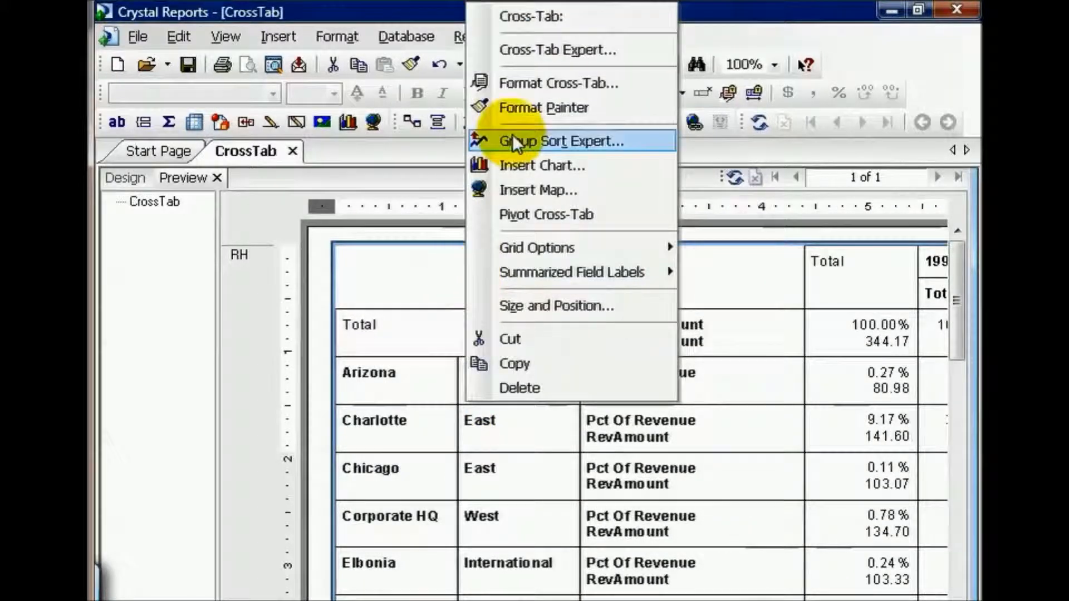
pyautogui.click(525, 48)
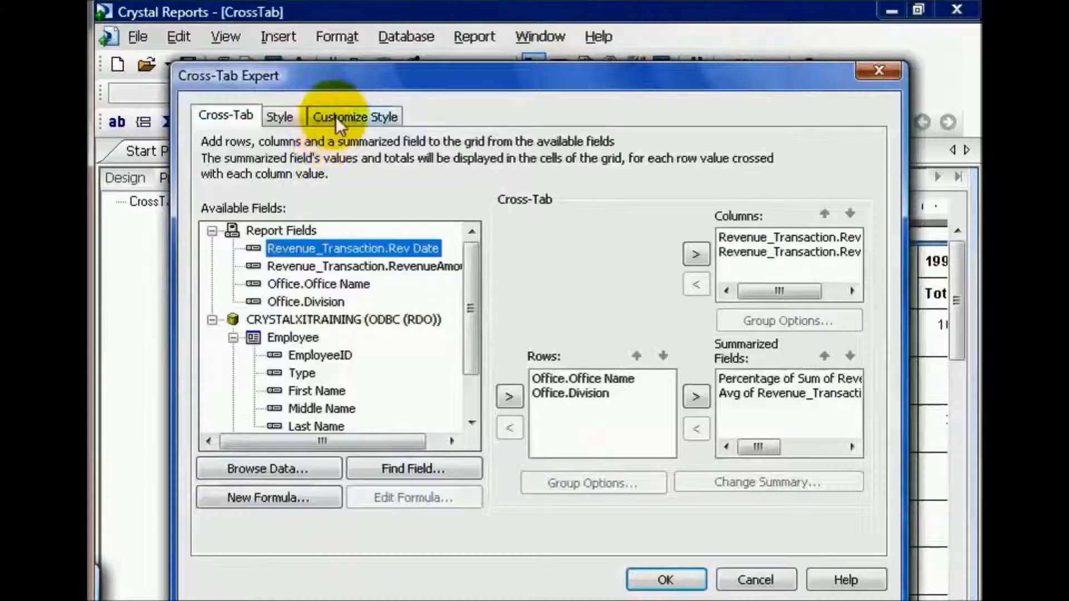
pyautogui.click(336, 116)
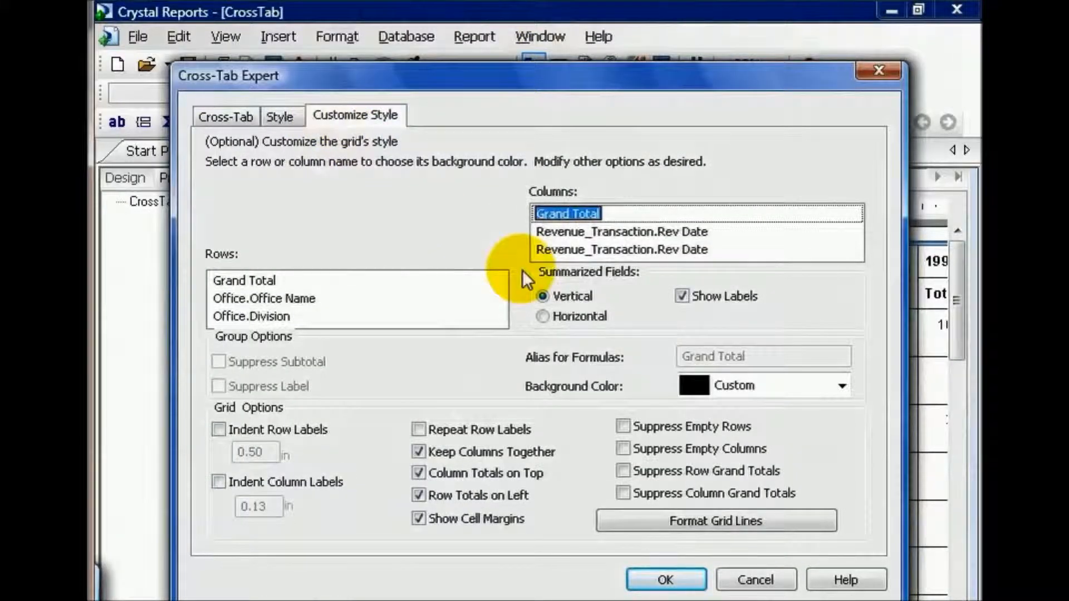
pyautogui.click(551, 232)
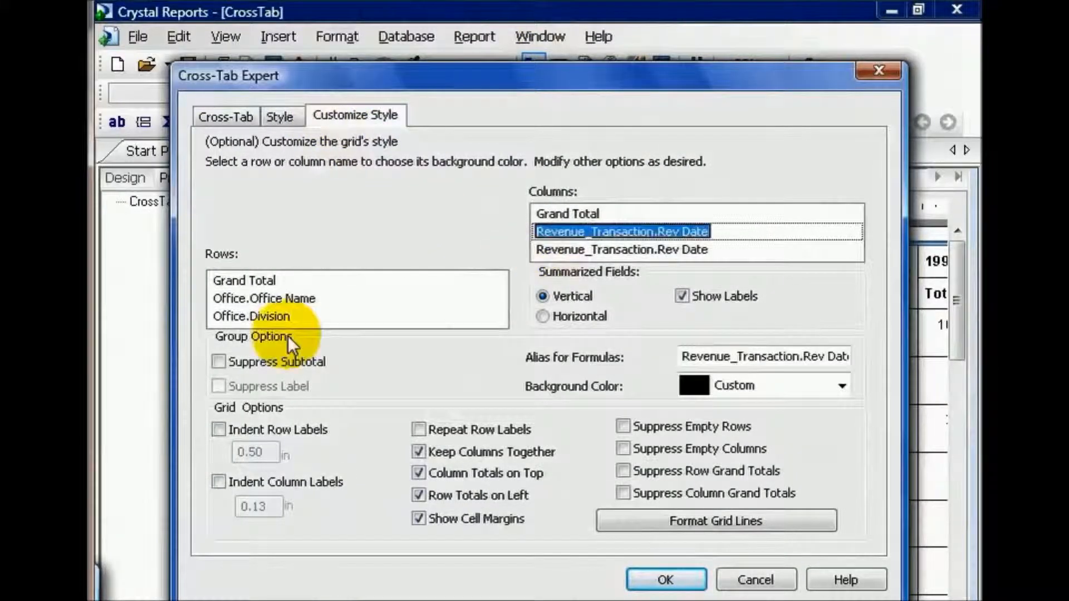
pyautogui.click(220, 363)
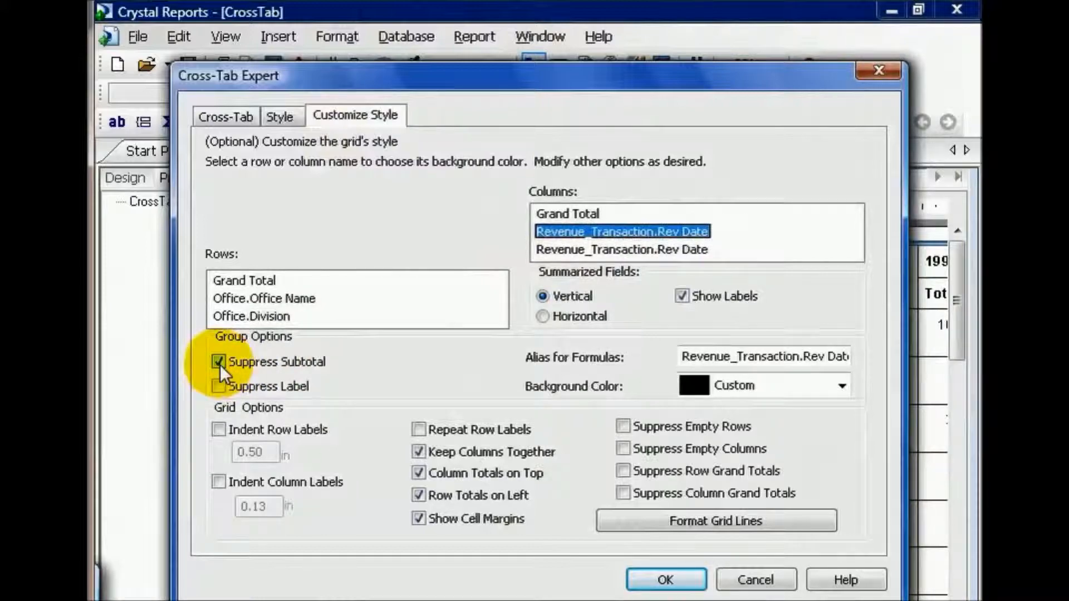
pyautogui.click(673, 580)
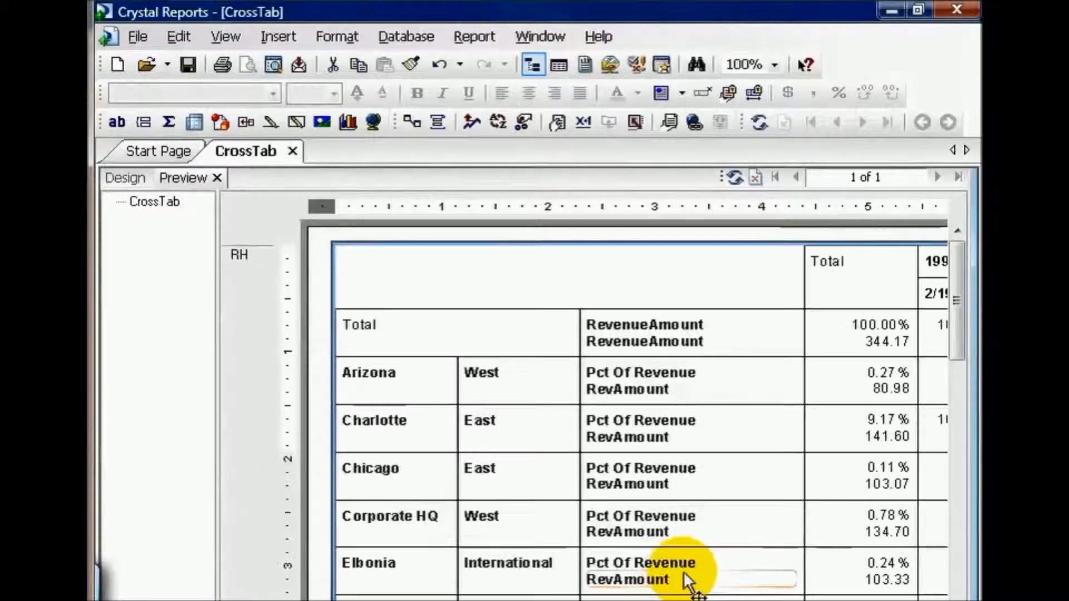
# Examine the cross-tab's Total column, the 1999 monthly columns and the row labels after the yearly subtotal change
pyautogui.click(937, 600)
pyautogui.click(937, 599)
pyautogui.click(937, 599)
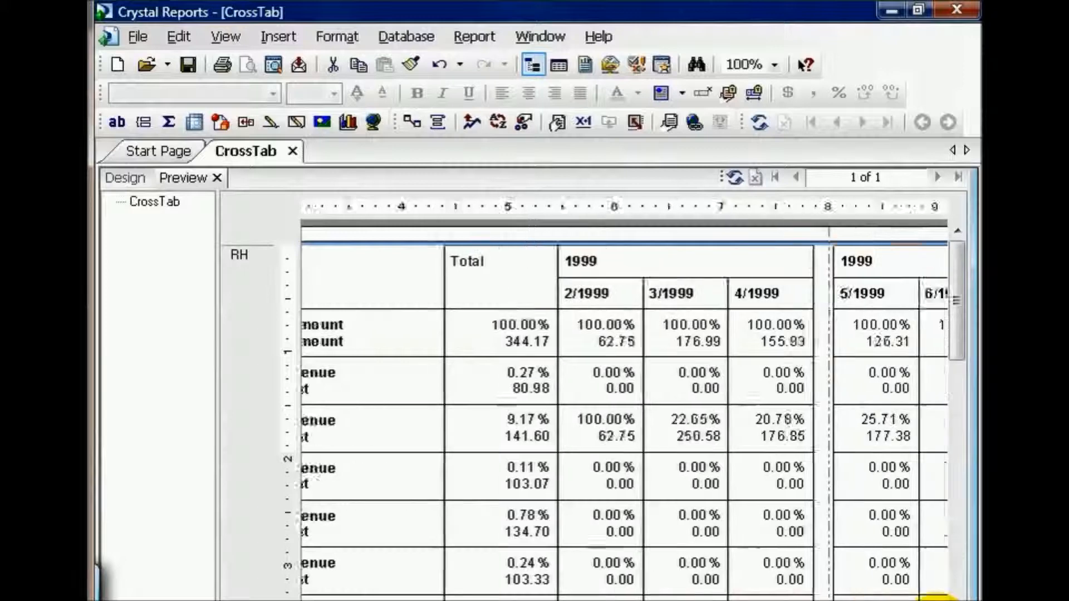
pyautogui.click(937, 599)
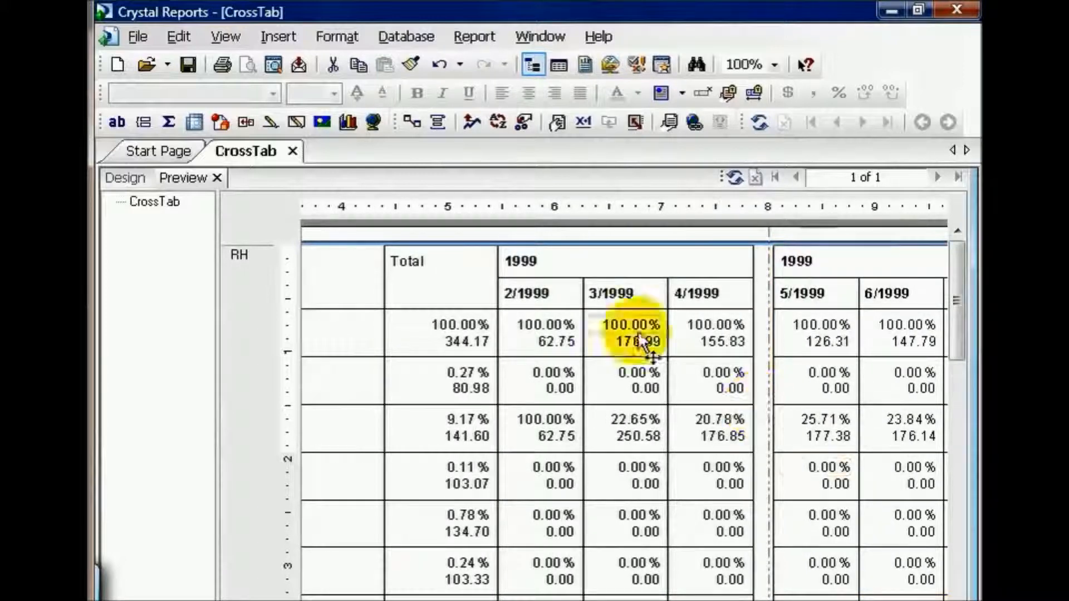
pyautogui.click(552, 337)
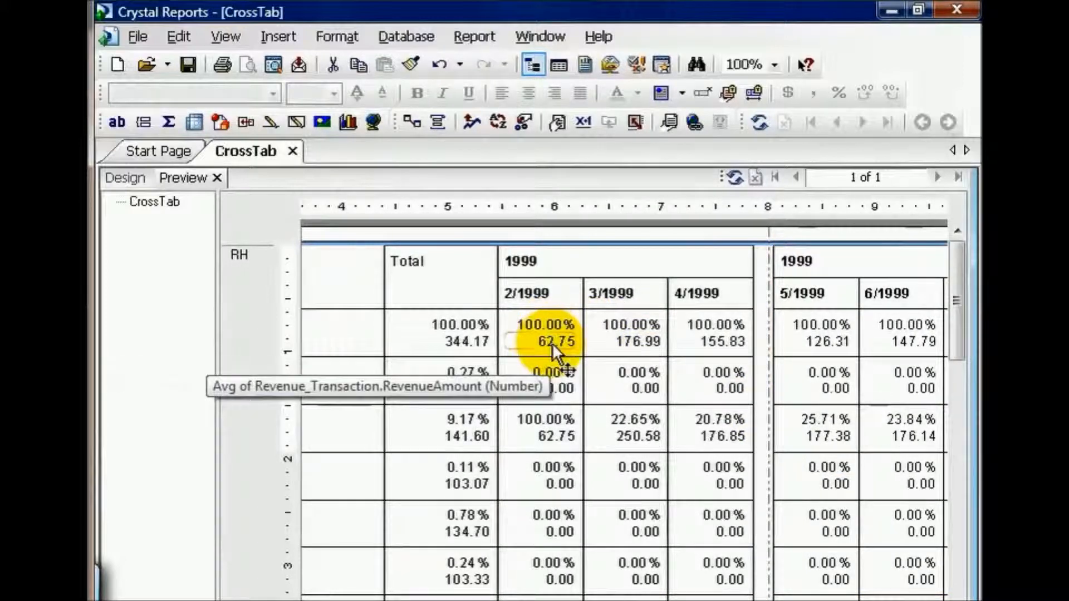
pyautogui.click(352, 600)
pyautogui.click(352, 599)
pyautogui.click(352, 599)
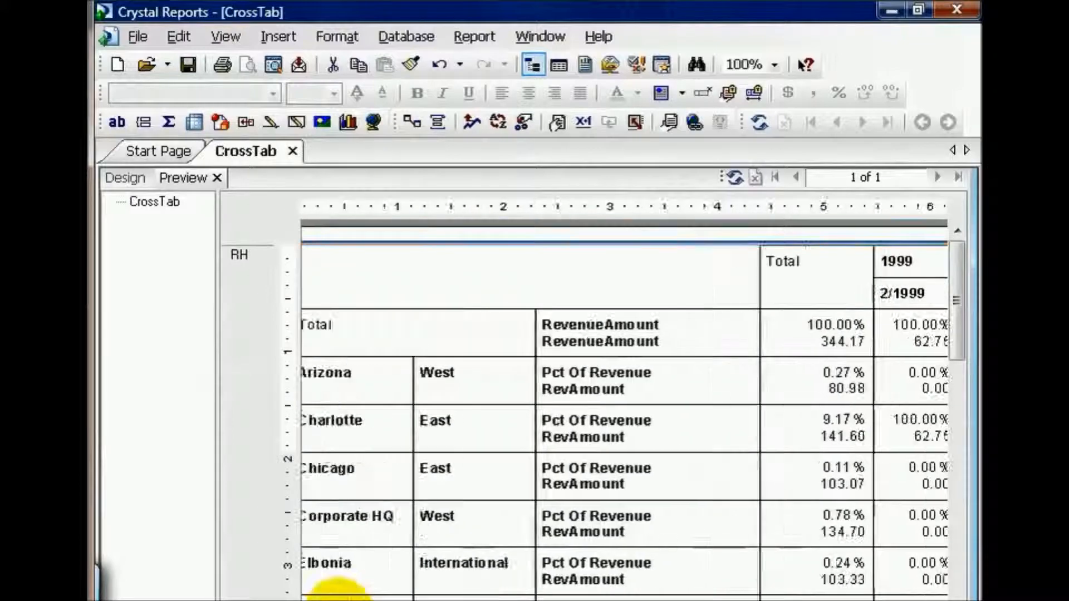